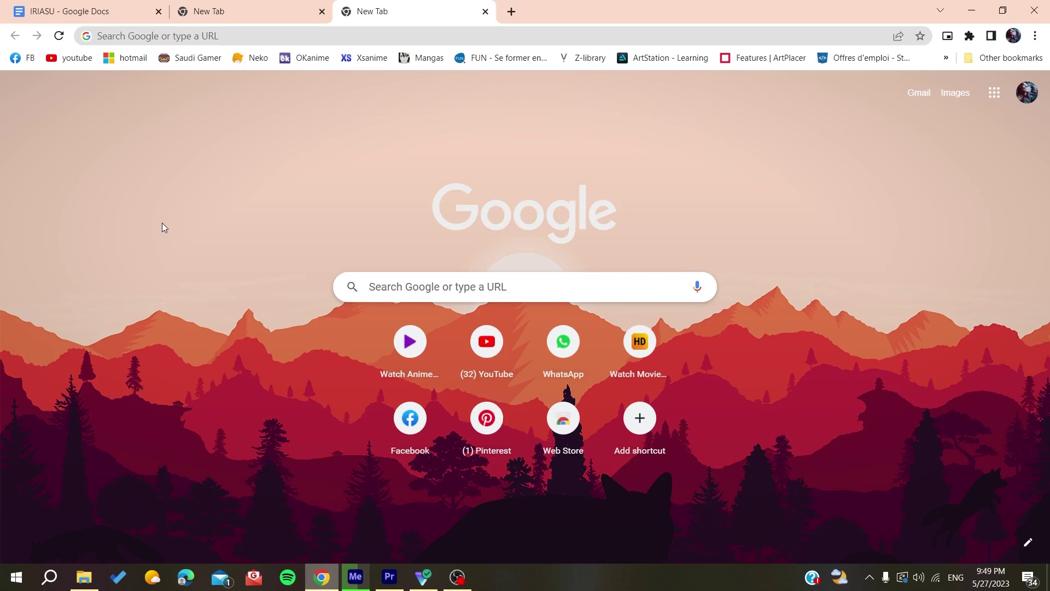
Run a Google search for 'docusign' from Chrome's address bar, trimming off '.com'
{"action": "left_click", "coordinate": [153, 35]}
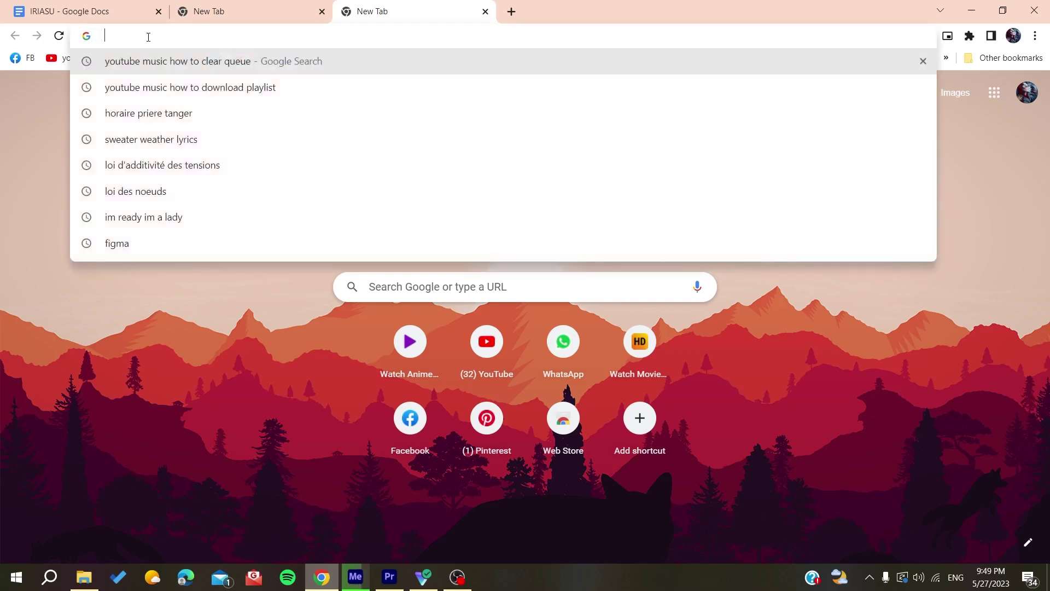
{"action": "type", "text": "do"}
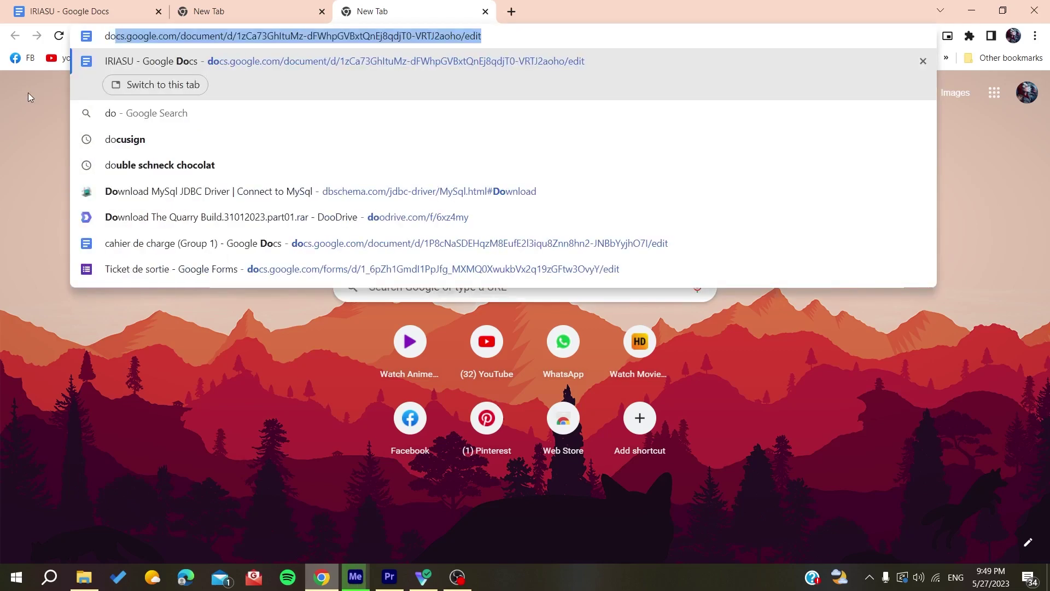
{"action": "type", "text": "c"}
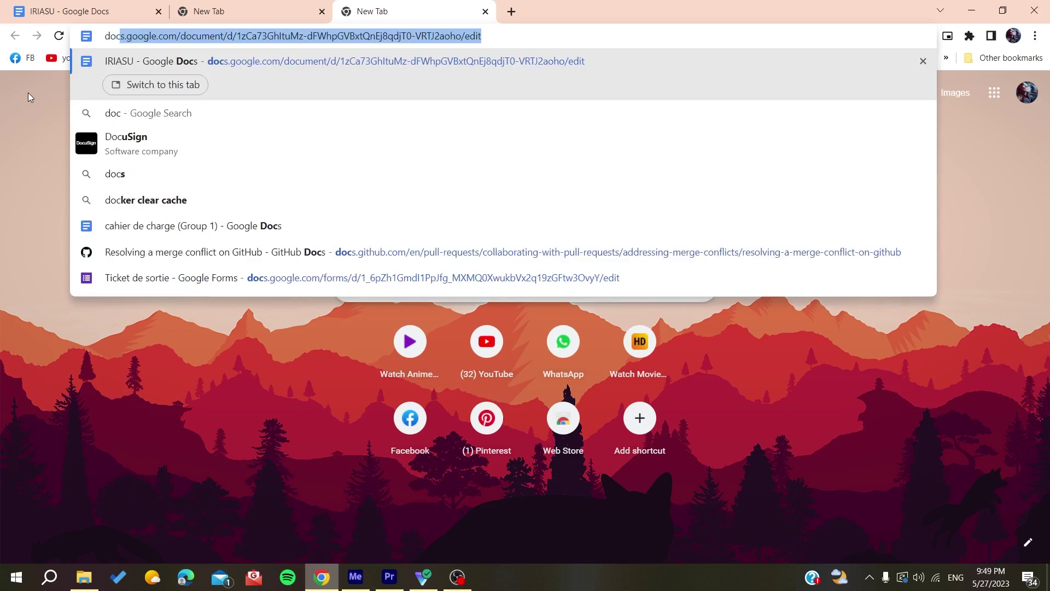
{"action": "type", "text": "us"}
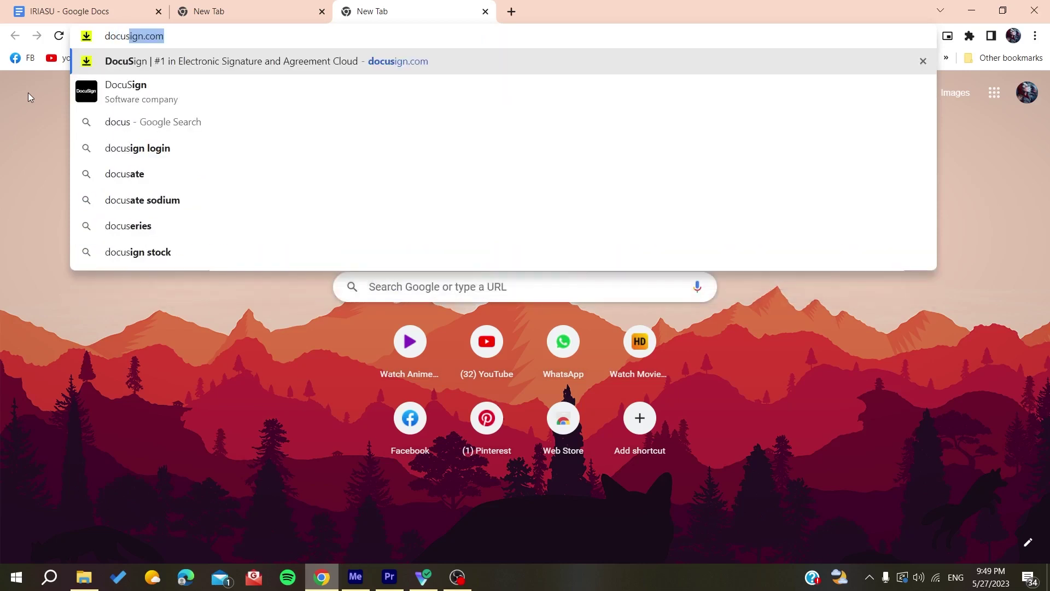
{"action": "type", "text": "ign.com"}
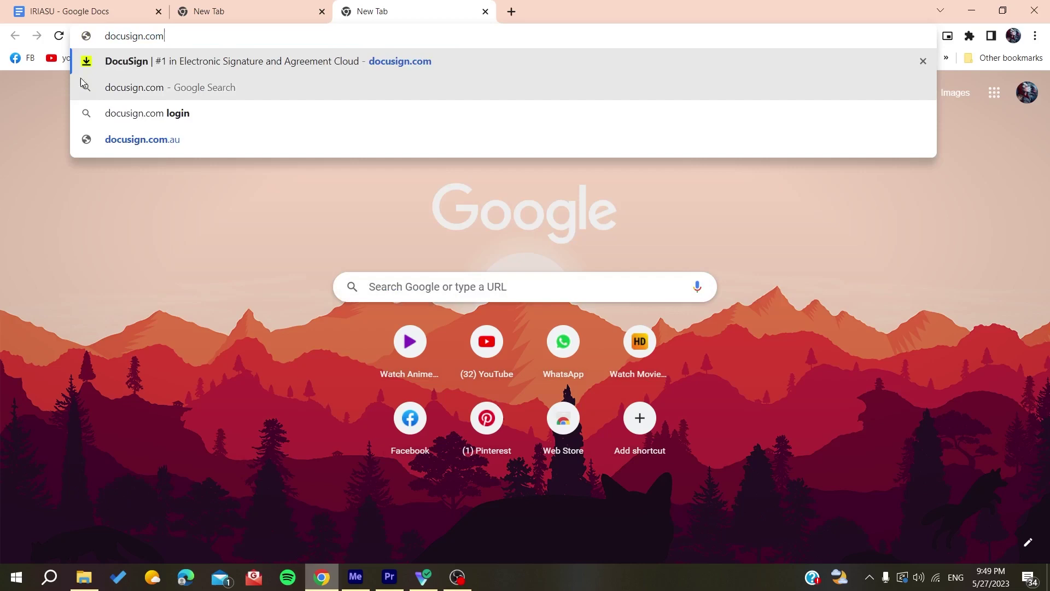
{"action": "left_click_drag", "start_coordinate": [167, 36], "coordinate": [93, 39]}
{"action": "left_click", "coordinate": [200, 33]}
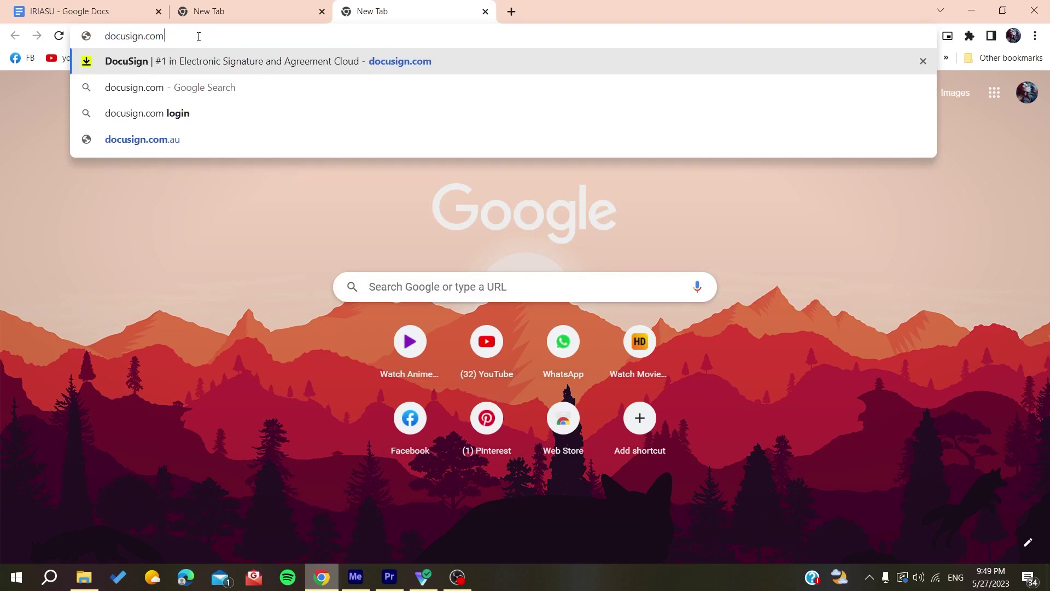
{"action": "key", "text": "BackSpace"}
{"action": "key", "text": "BackSpace"}
{"action": "key", "text": "BackSpace"}
{"action": "key", "text": "BackSpace"}
{"action": "key", "text": "Return"}
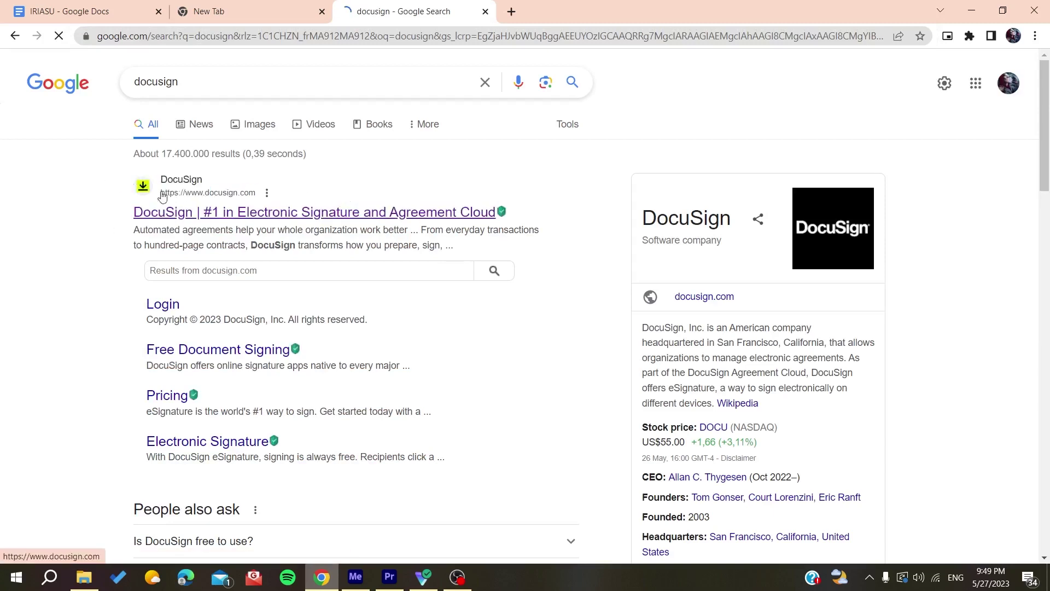
Open the 'DocuSign | #1 in Electronic Signature and Agreement Cloud' search result
{"action": "left_click", "coordinate": [230, 212]}
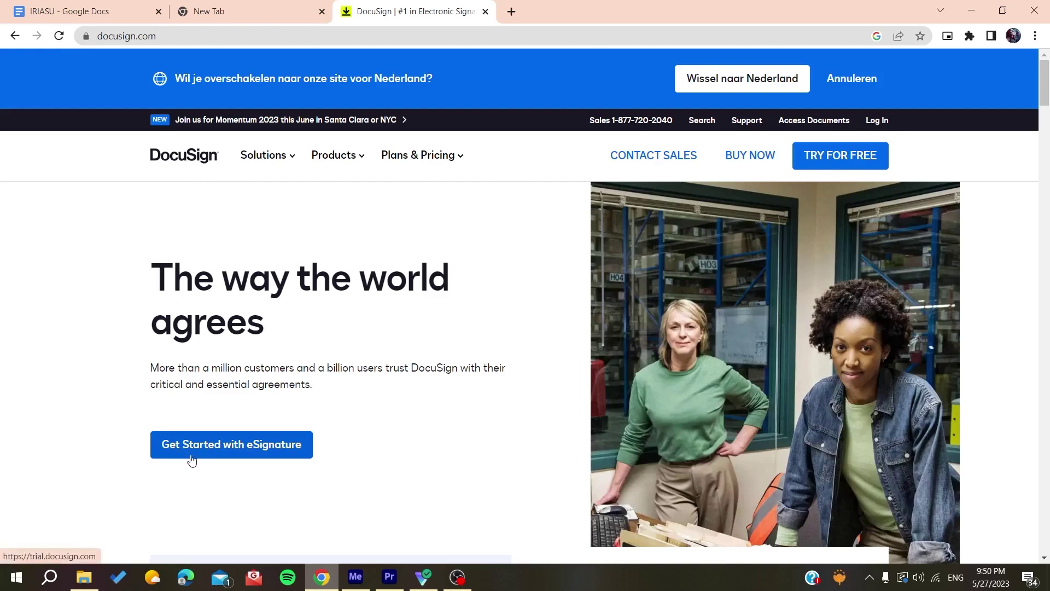
Start the eSignature free trial, opting into marketing emails and accepting all cookies
{"action": "left_click", "coordinate": [221, 448]}
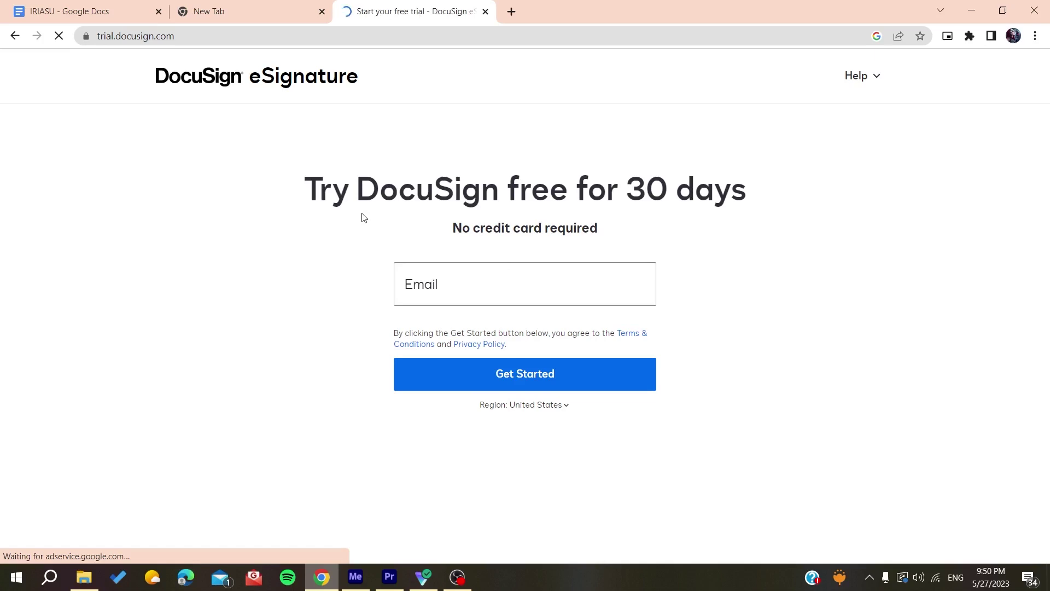
{"action": "left_click", "coordinate": [464, 286]}
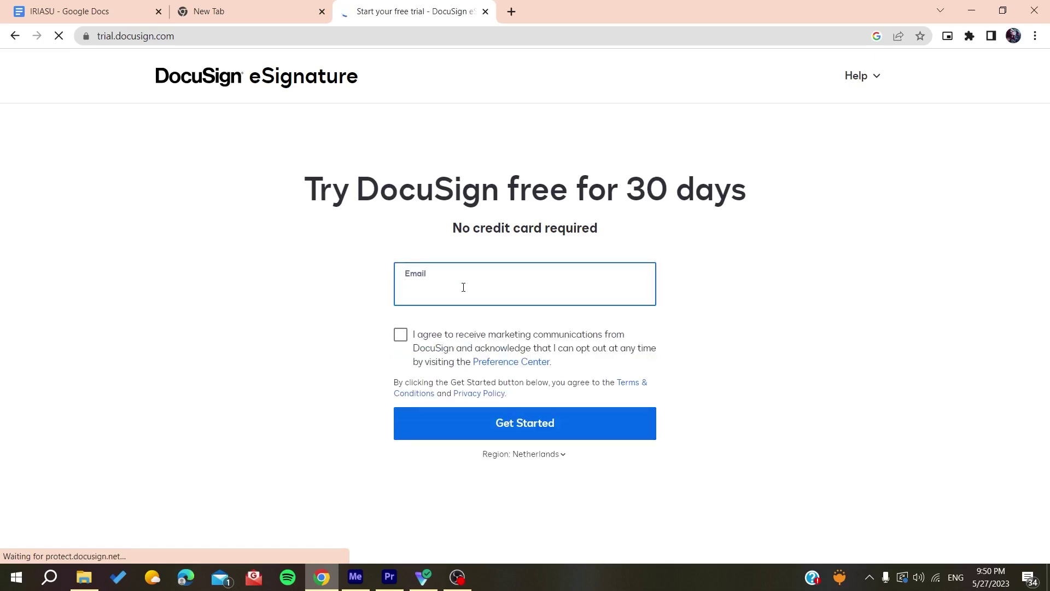
{"action": "left_click", "coordinate": [401, 334]}
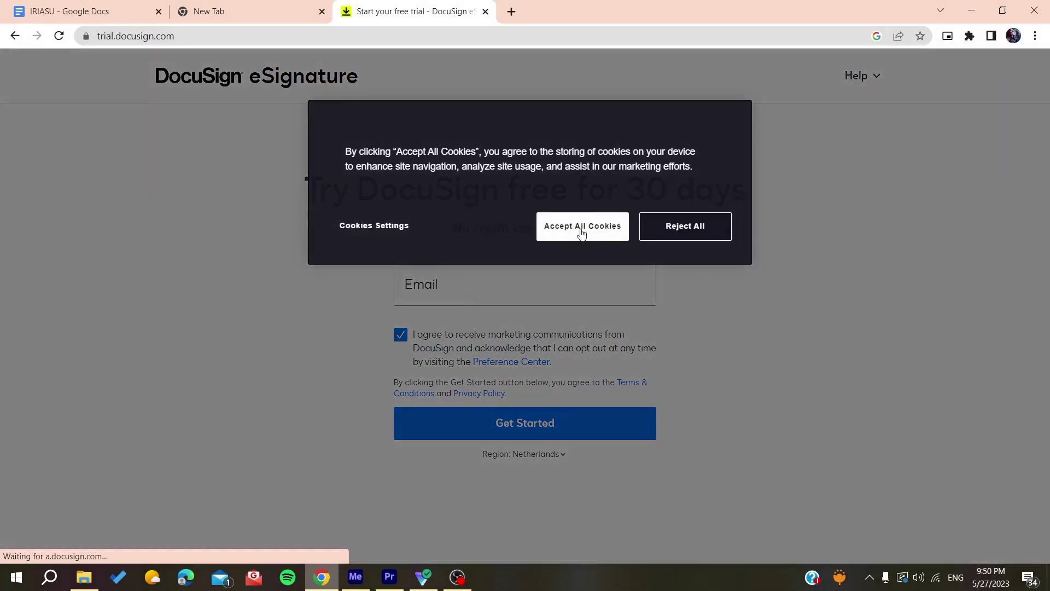
{"action": "left_click", "coordinate": [582, 226]}
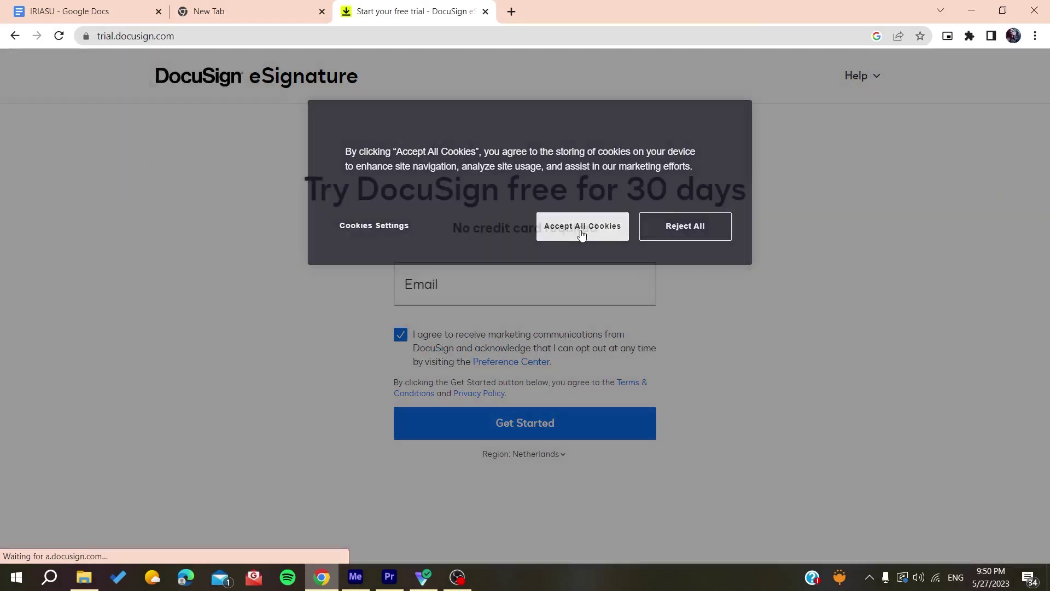
Enter the trial email address, remove a stray digit, and submit it
{"action": "left_click", "coordinate": [464, 297]}
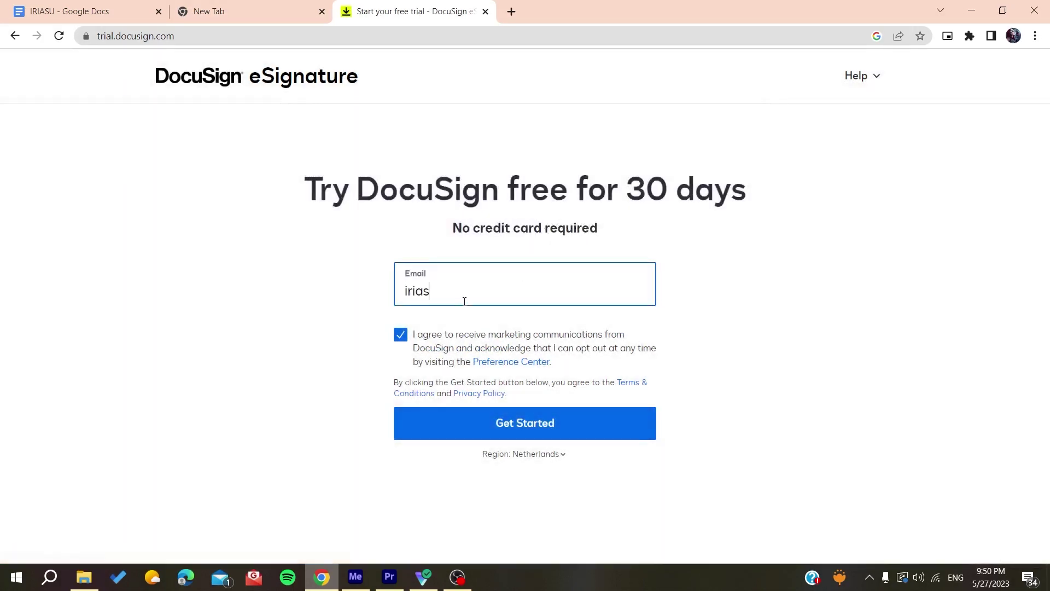
{"action": "key", "text": "Return"}
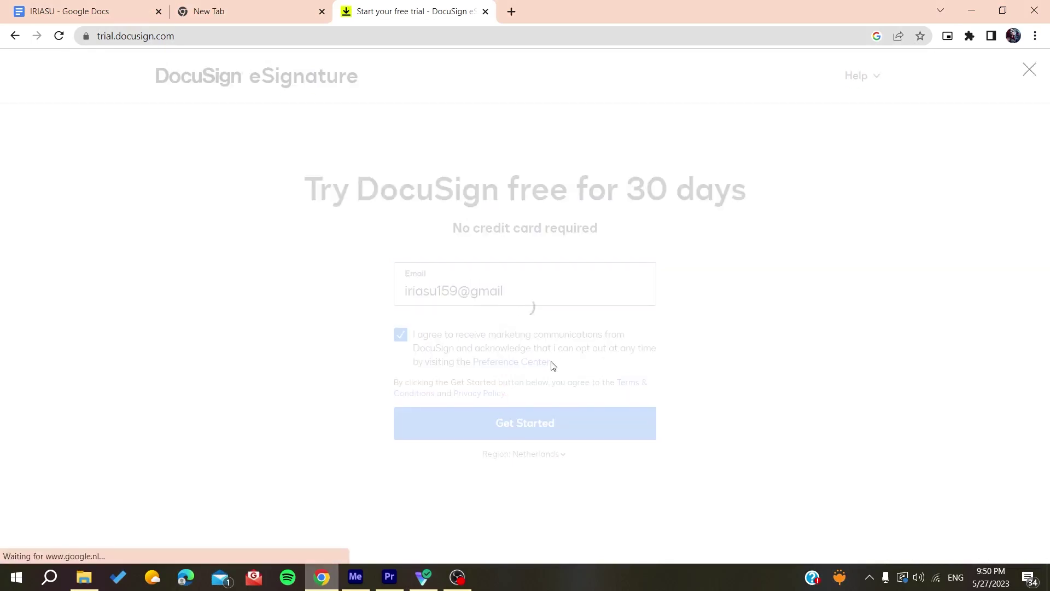
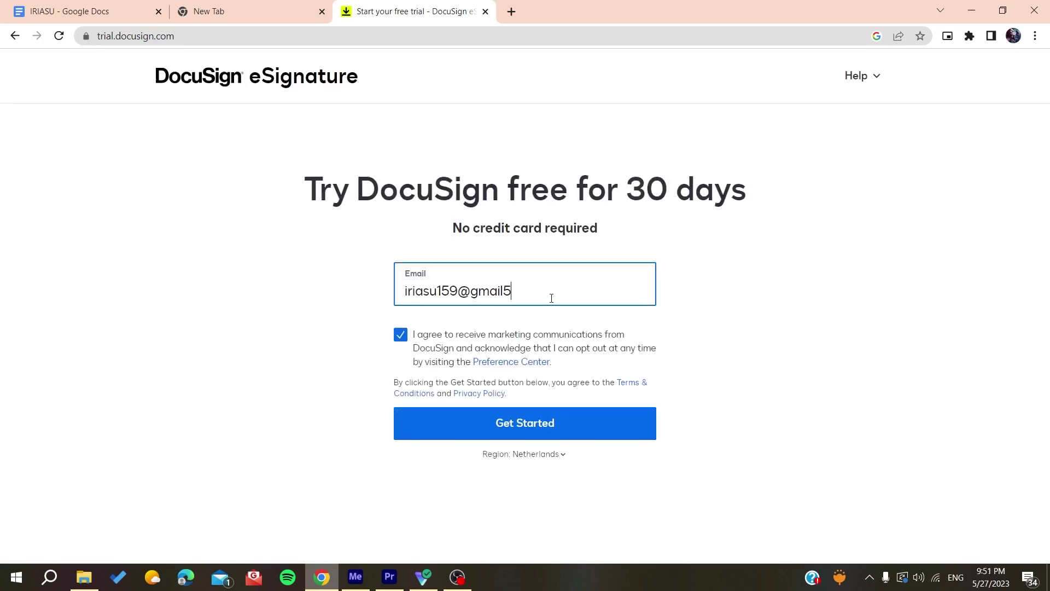
{"action": "left_click", "coordinate": [502, 427]}
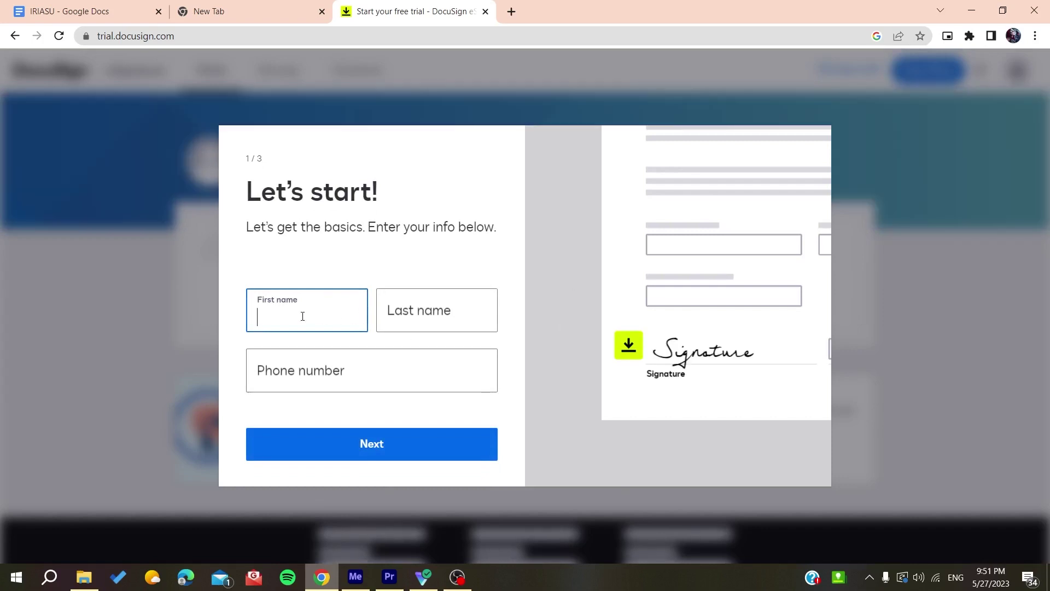
{"action": "type", "text": "aer"}
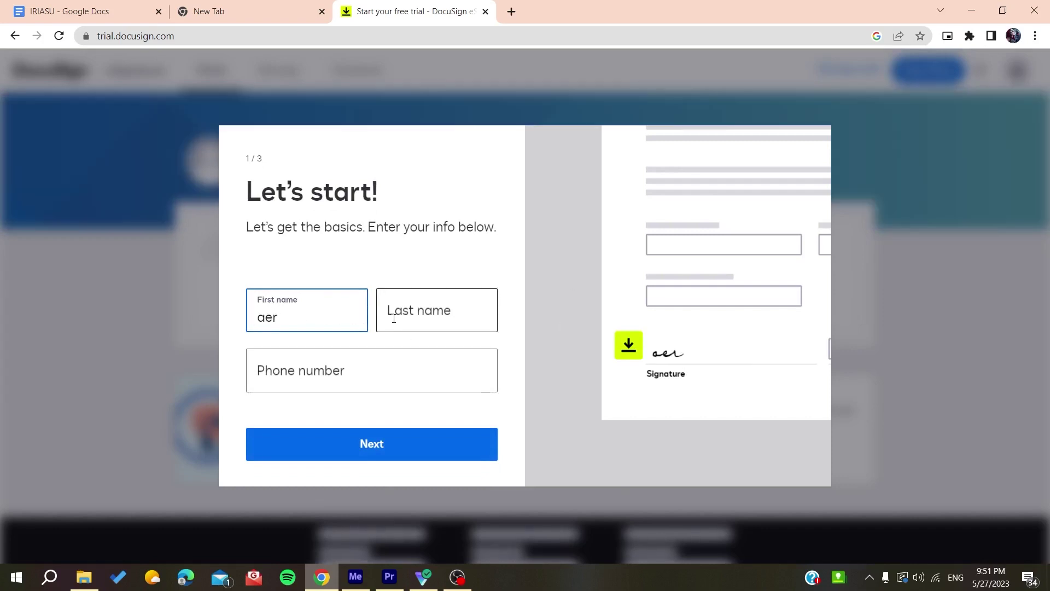
Fill in first and last name, dismiss the phone autofill suggestions, and submit the step
{"action": "left_click", "coordinate": [394, 310]}
{"action": "type", "text": "qwe"}
{"action": "left_click", "coordinate": [303, 378]}
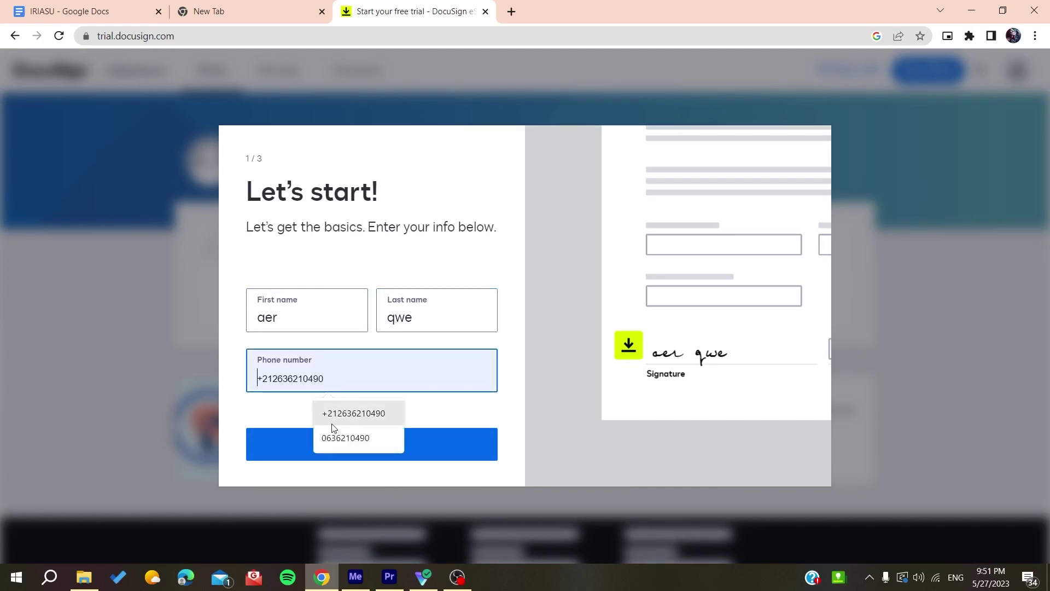
{"action": "left_click", "coordinate": [443, 414]}
{"action": "left_click", "coordinate": [435, 444]}
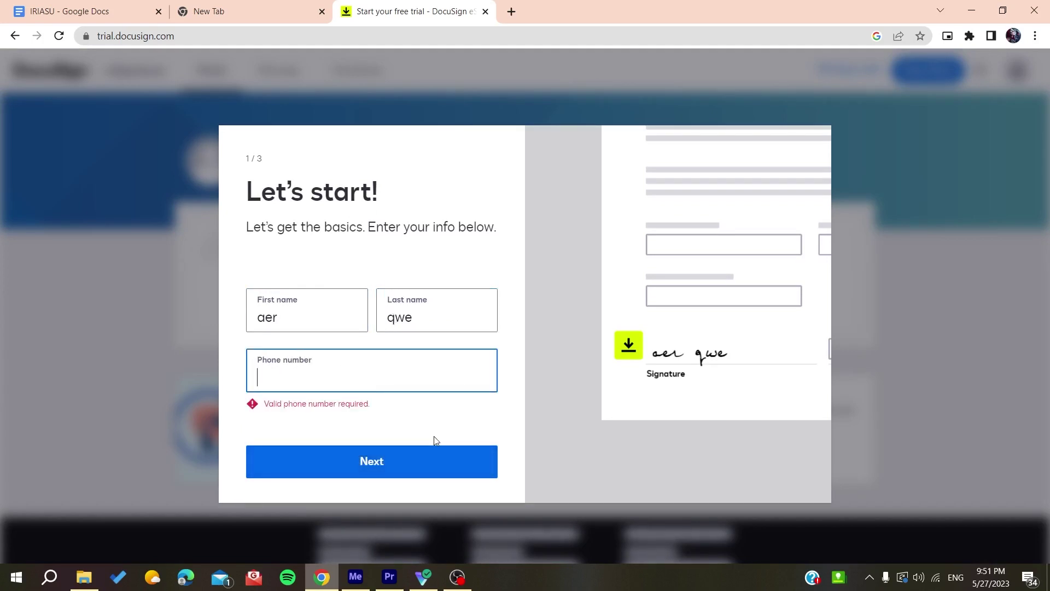
{"action": "left_click", "coordinate": [352, 371]}
{"action": "left_click", "coordinate": [483, 435]}
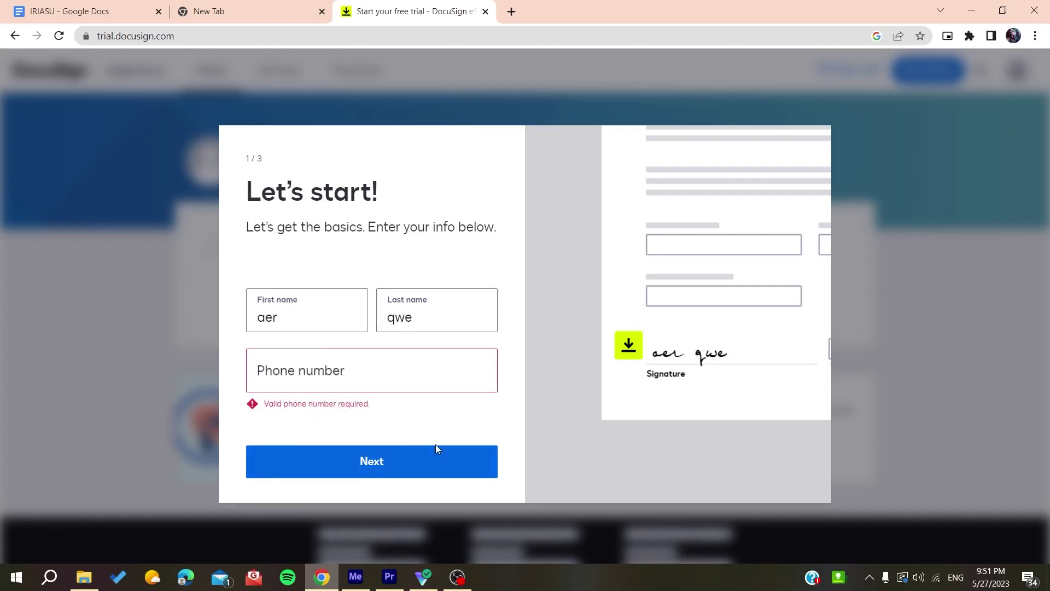
{"action": "left_click", "coordinate": [427, 455]}
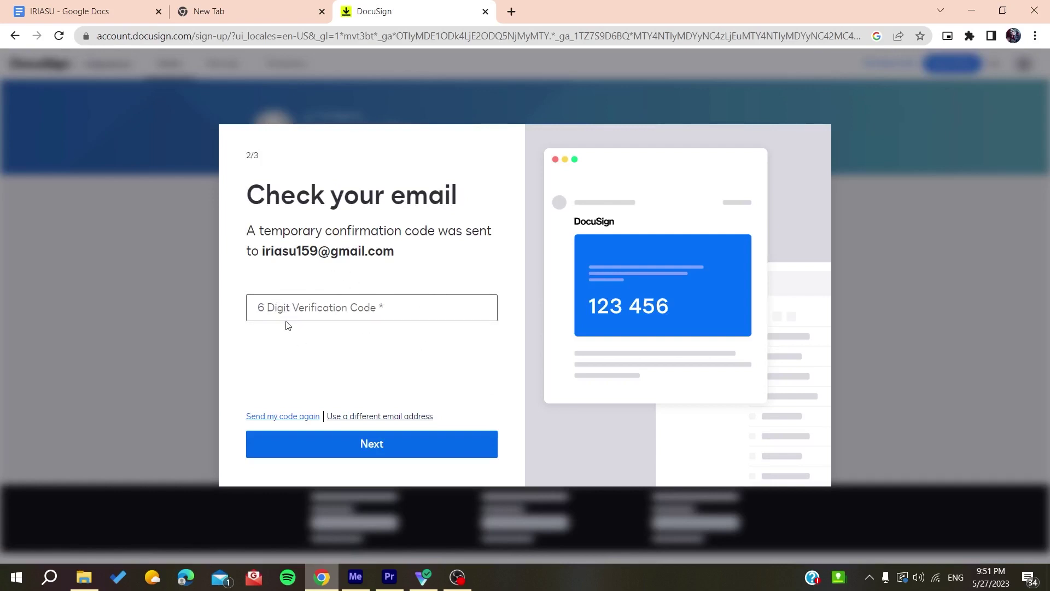
Enter the emailed six-digit verification code and submit it
{"action": "left_click", "coordinate": [355, 310]}
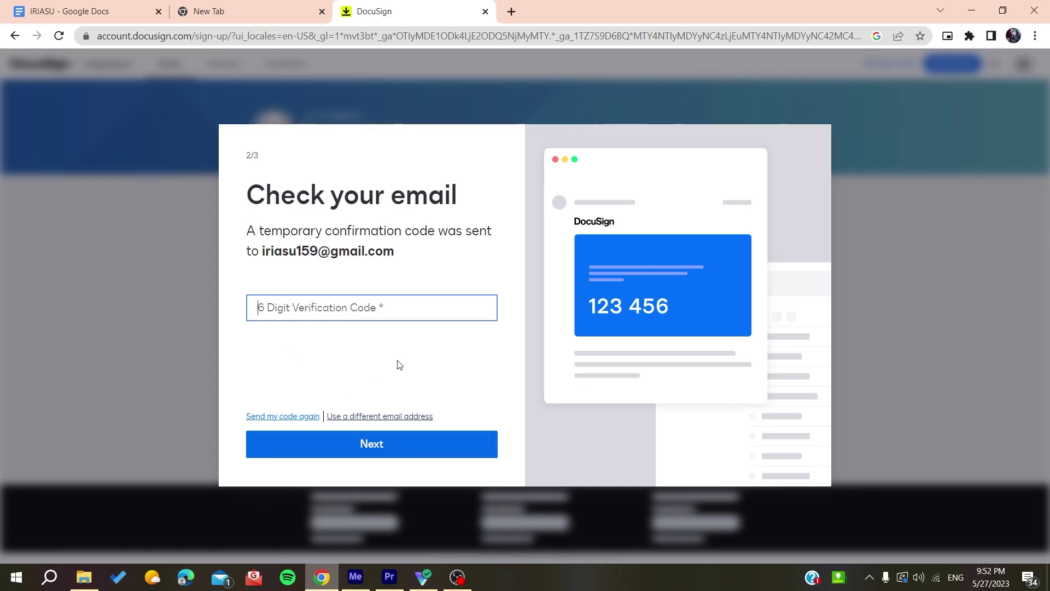
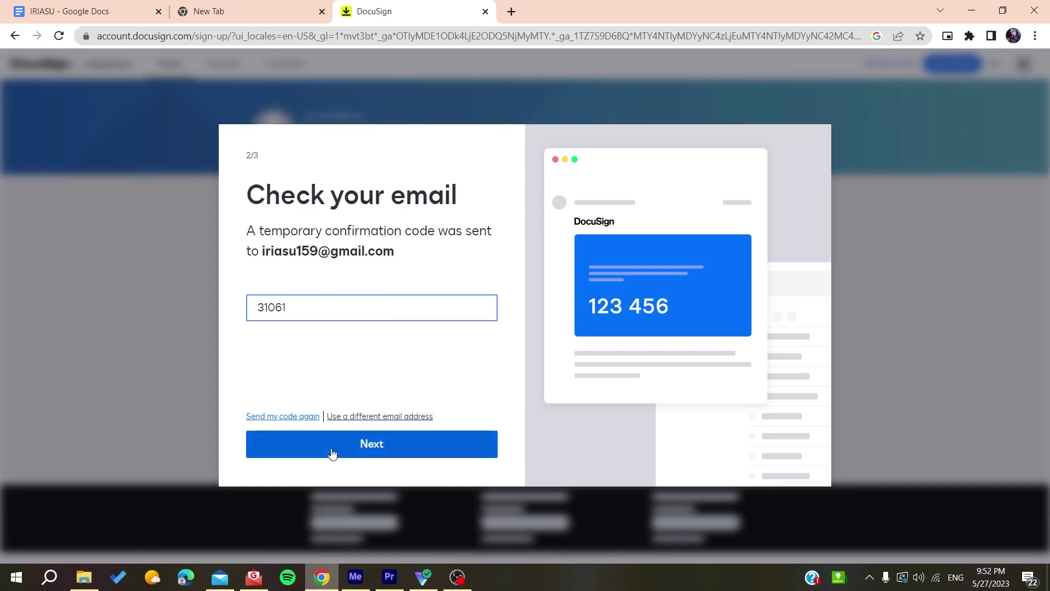
{"action": "left_click", "coordinate": [338, 453]}
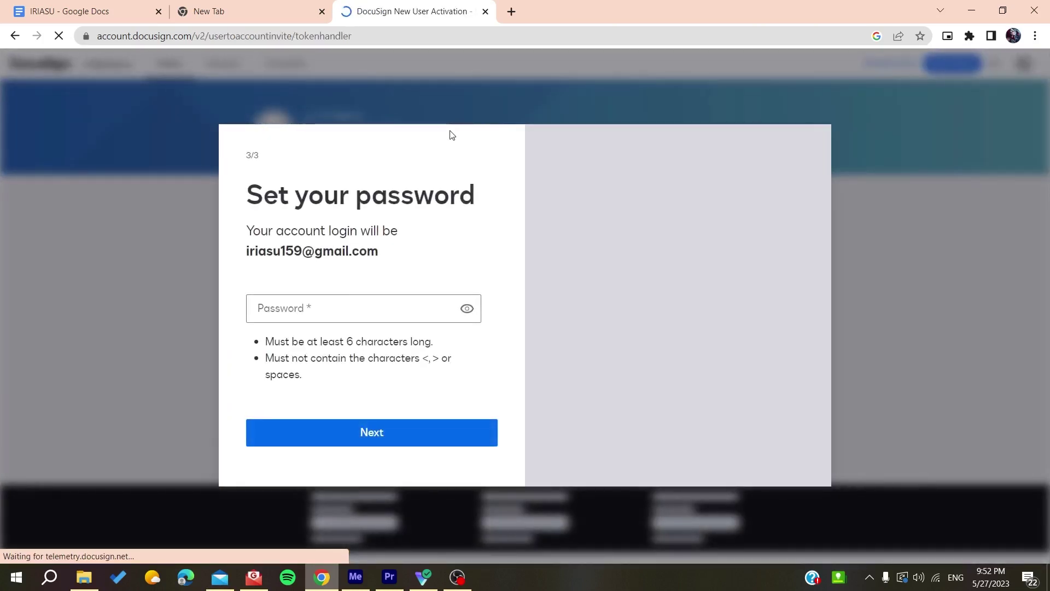
Enter a strong account password and submit it
{"action": "left_click", "coordinate": [327, 308]}
{"action": "type", "text": "a"}
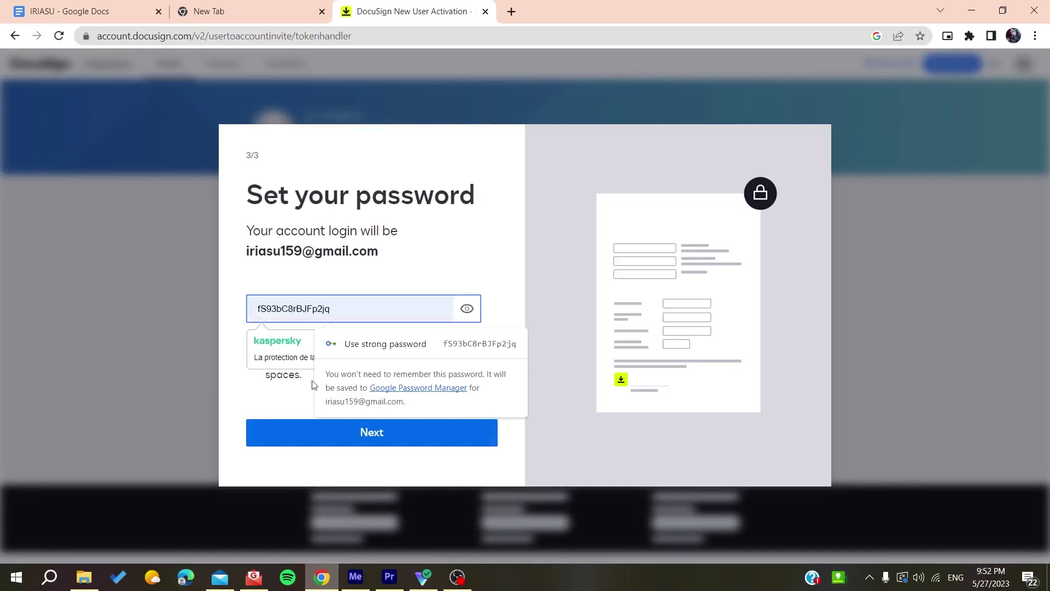
{"action": "left_click", "coordinate": [276, 437]}
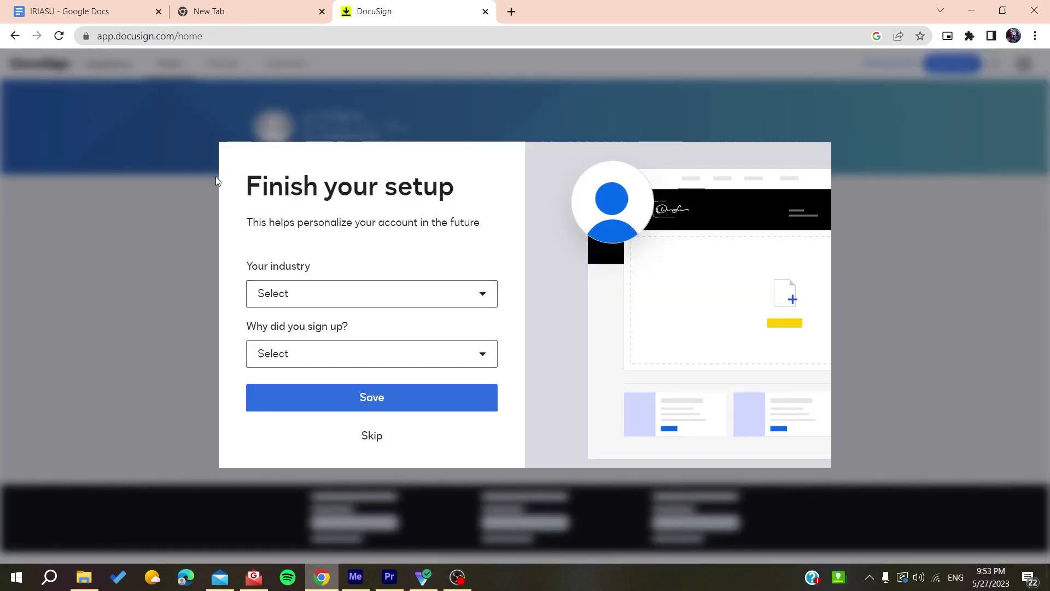
Skip the Finish your setup questions and close the All done dialog
{"action": "left_click_drag", "start_coordinate": [247, 188], "coordinate": [490, 197]}
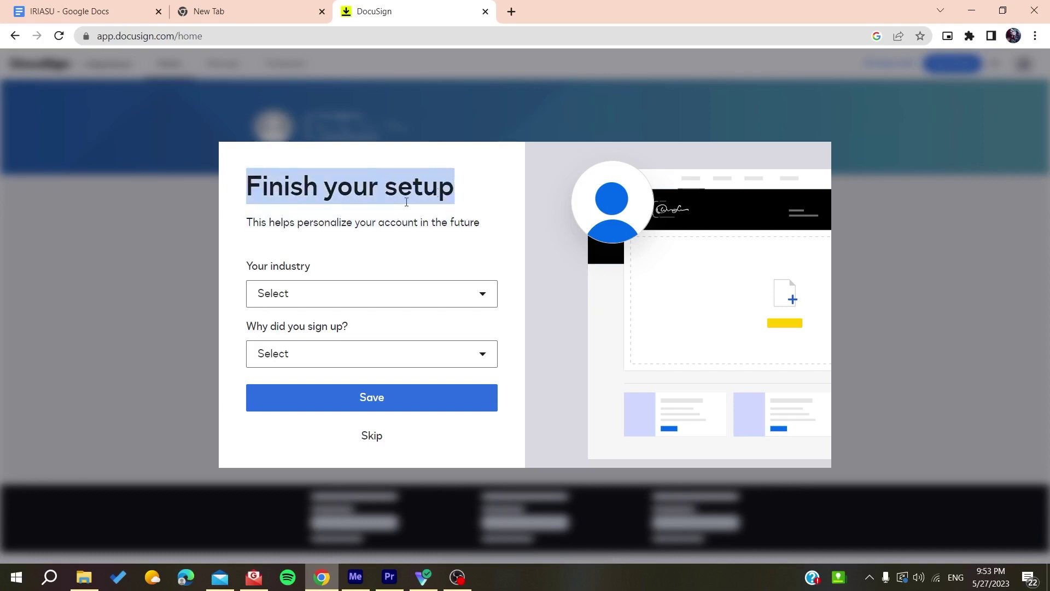
{"action": "left_click", "coordinate": [372, 445]}
{"action": "left_click", "coordinate": [369, 439]}
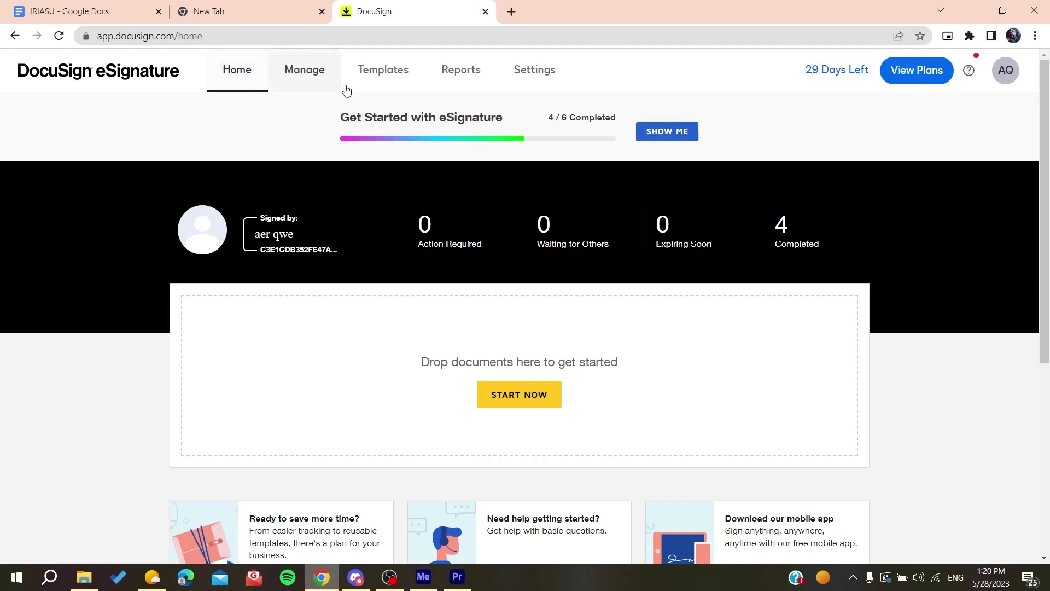
Open the Linux.docx template from Templates and continue to field placement
{"action": "left_click", "coordinate": [383, 70]}
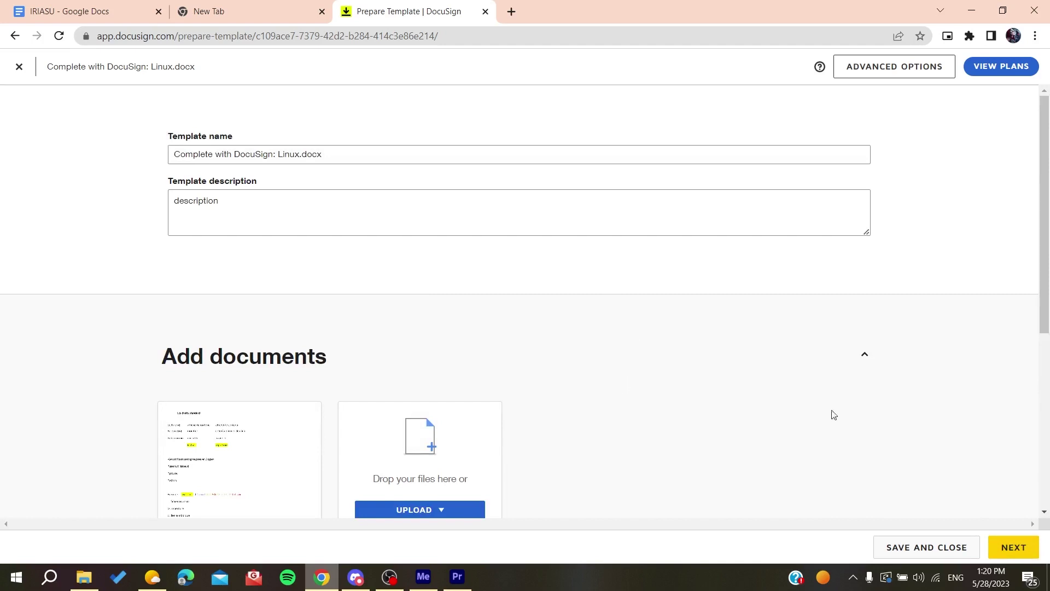
{"action": "left_click", "coordinate": [1013, 548]}
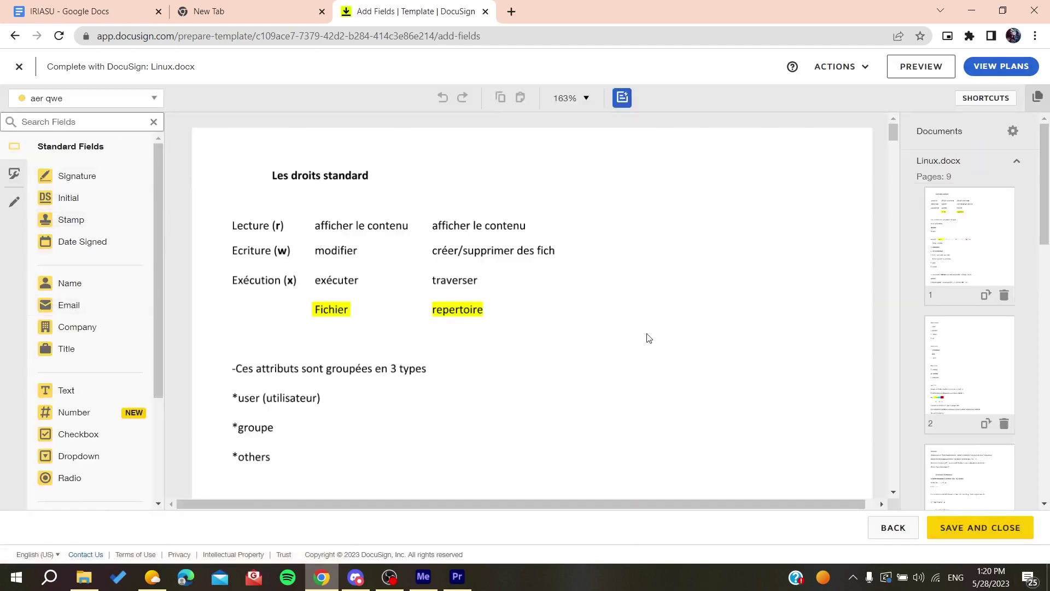
{"action": "scroll", "coordinate": [468, 308], "scroll_direction": "down", "scroll_amount": 1}
Place a required Sign field on page 1, enlarge it, and move it beside the user line
{"action": "left_click", "coordinate": [73, 181]}
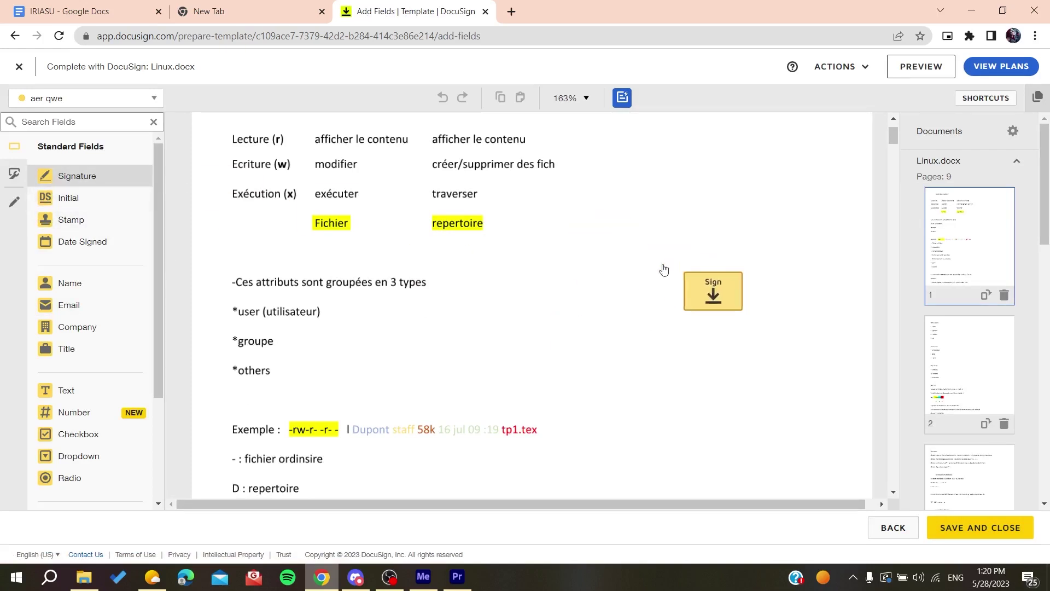
{"action": "left_click", "coordinate": [593, 240]}
{"action": "left_click_drag", "start_coordinate": [631, 263], "coordinate": [682, 301]}
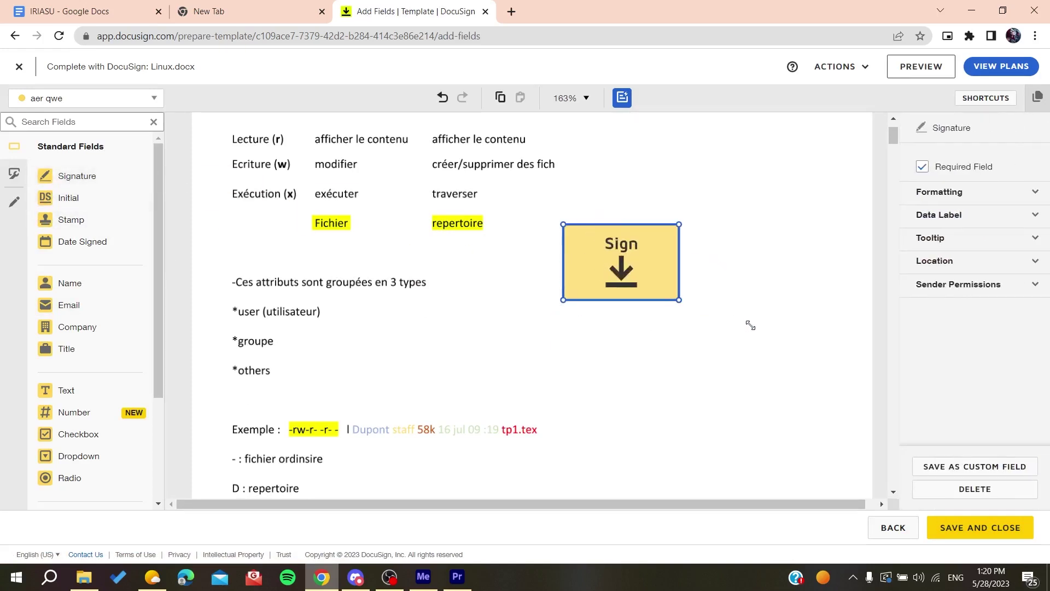
{"action": "left_click", "coordinate": [755, 316]}
{"action": "left_click_drag", "start_coordinate": [619, 263], "coordinate": [692, 268]}
{"action": "left_click", "coordinate": [757, 244]}
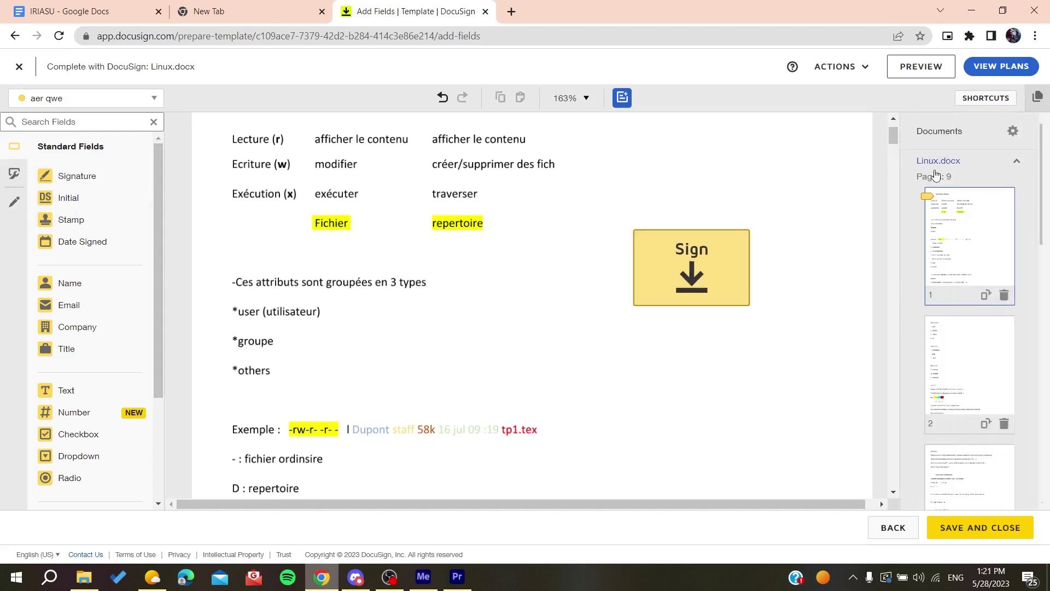
{"action": "left_click", "coordinate": [725, 258]}
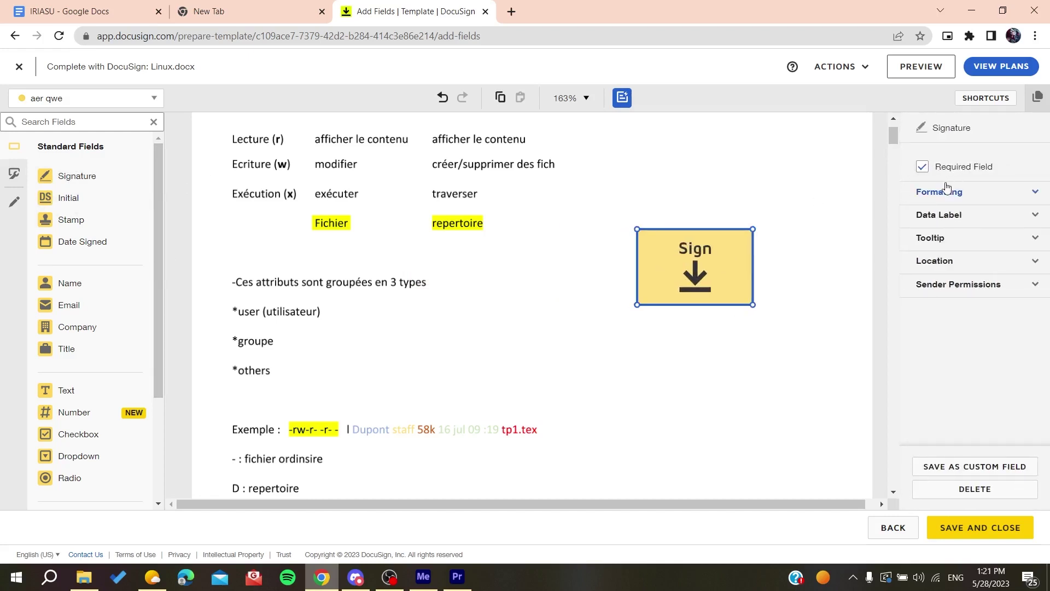
{"action": "left_click", "coordinate": [655, 312]}
{"action": "left_click_drag", "start_coordinate": [668, 293], "coordinate": [671, 337]}
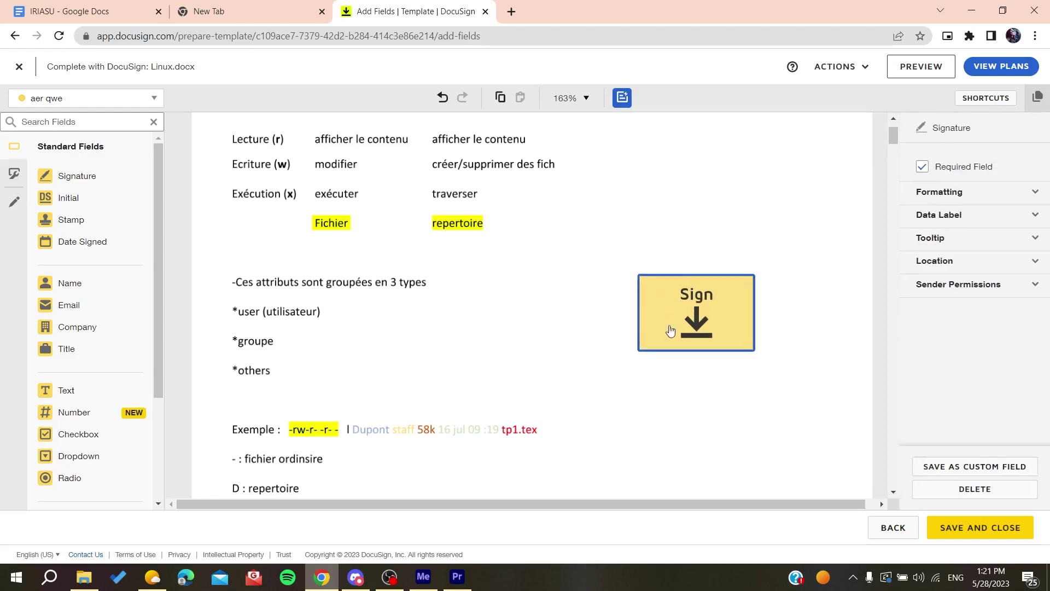
{"action": "left_click", "coordinate": [555, 315]}
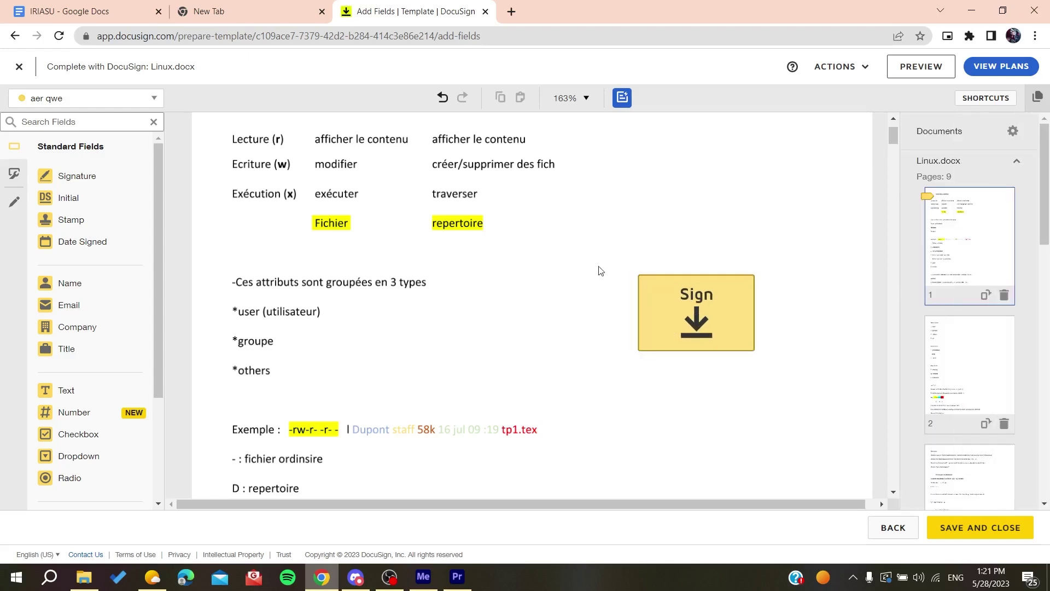